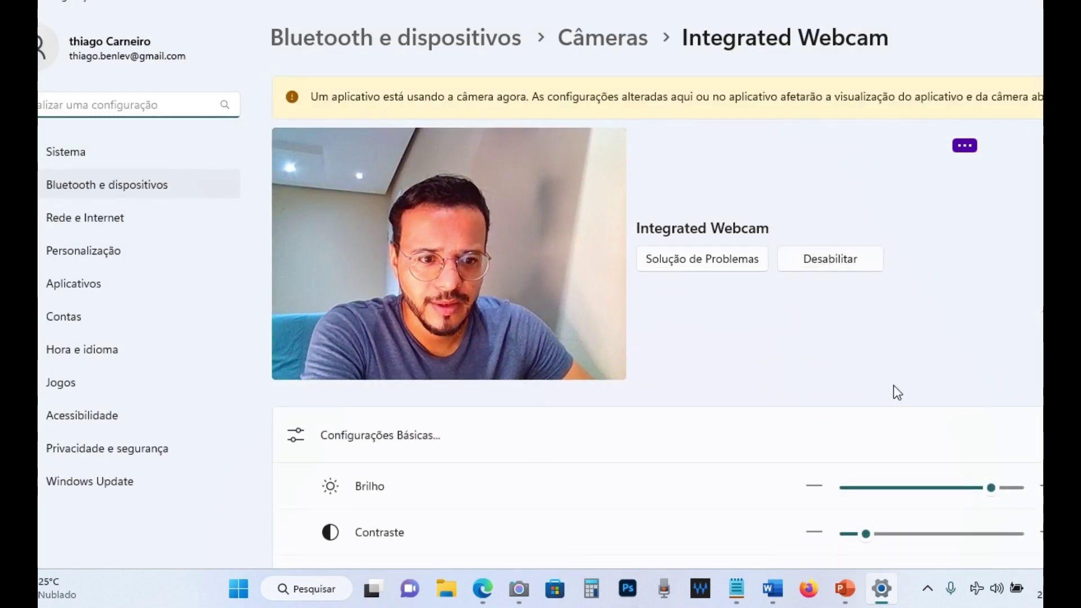
Reset the Integrated Webcam to its default settings, close the system settings window and return to the live camera view
scroll(1020, 261, down, 1)
scroll(656, 315, down, 5)
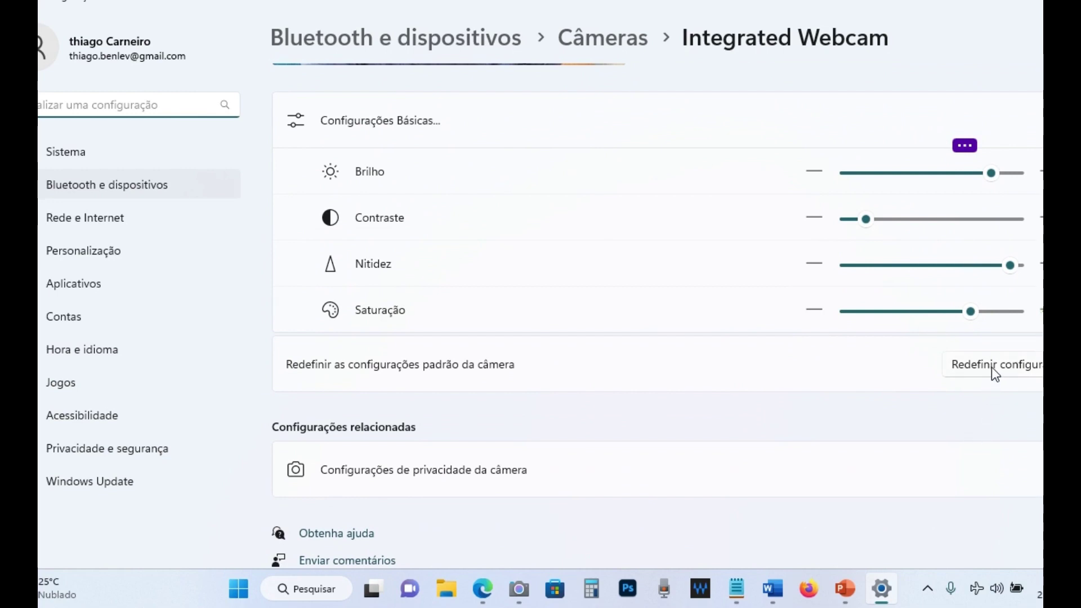
click(995, 367)
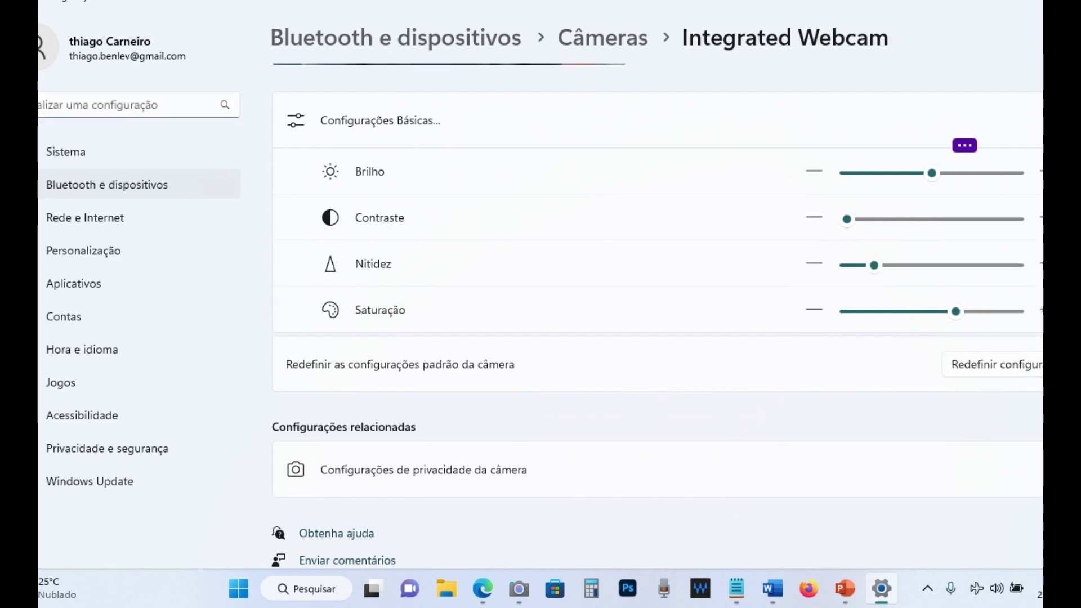
key(alt+Left)
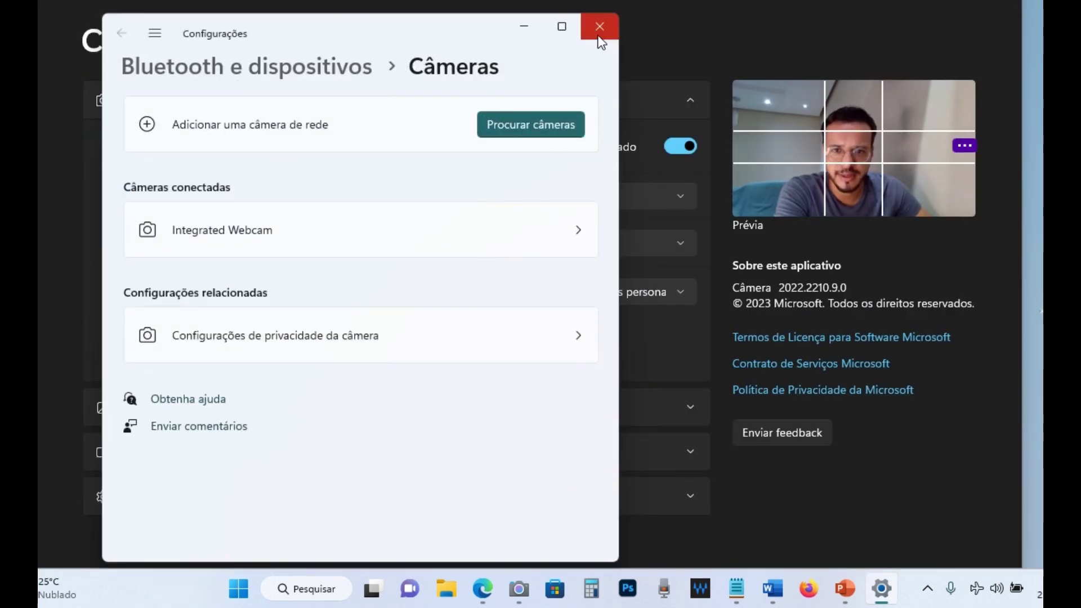
click(599, 24)
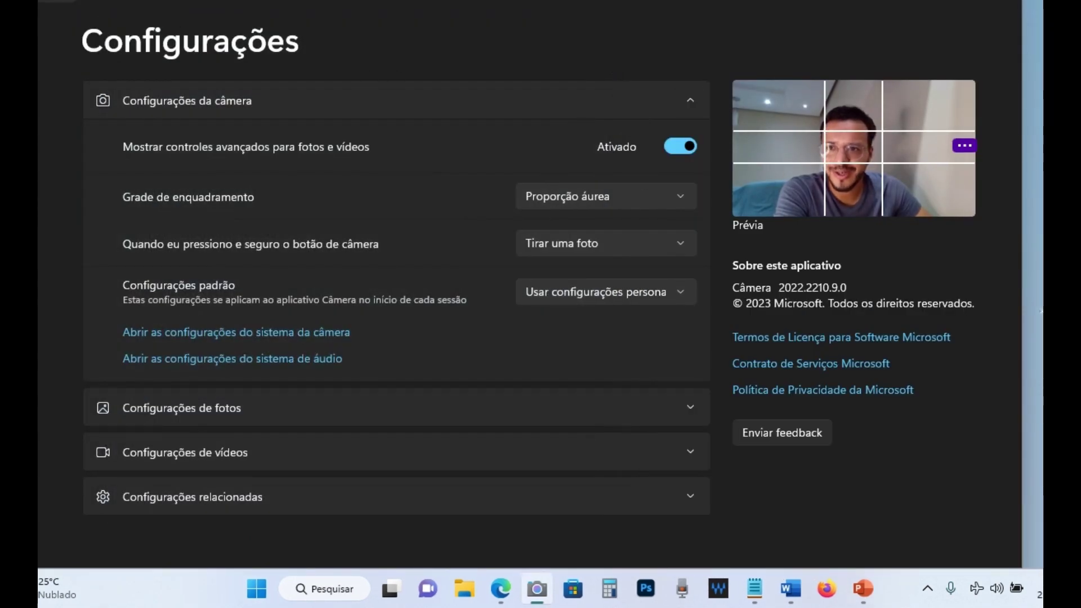
key(Escape)
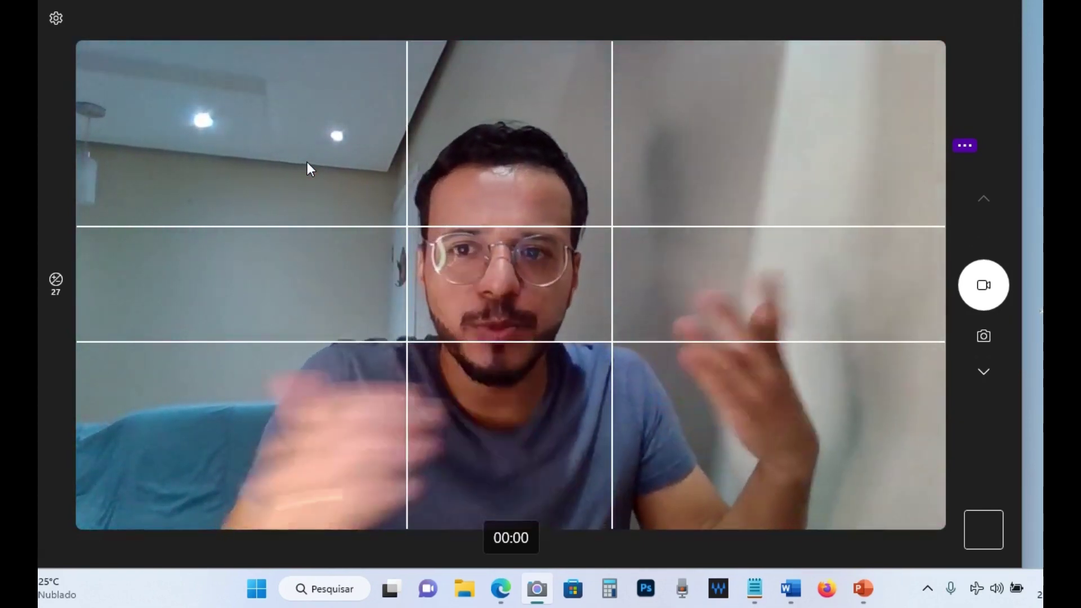
Open the Windows system camera settings from the Camera app's own settings, allowing the switch between apps
click(58, 21)
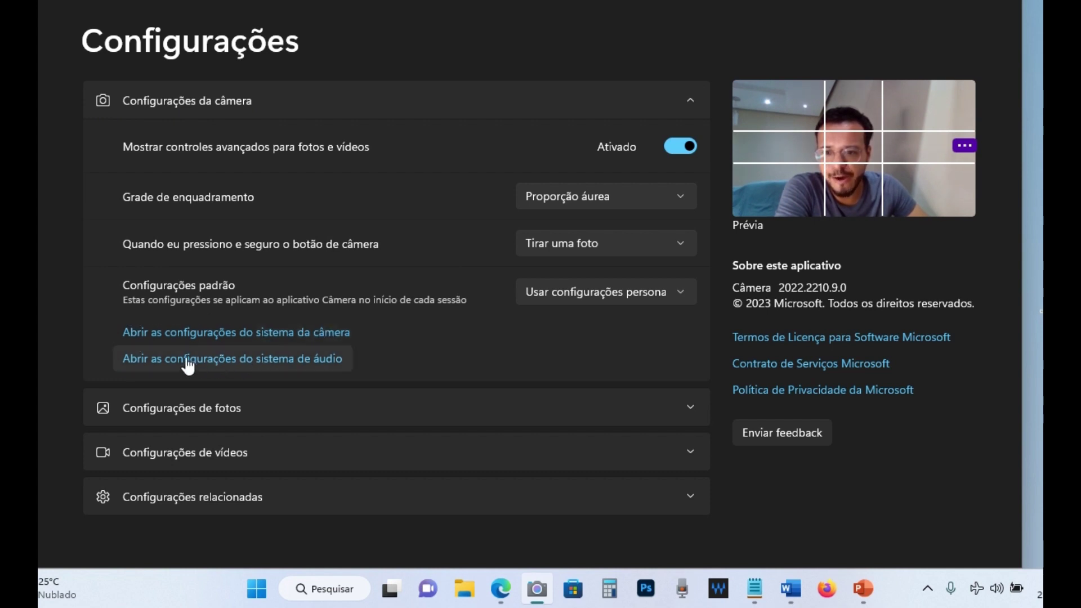
click(275, 335)
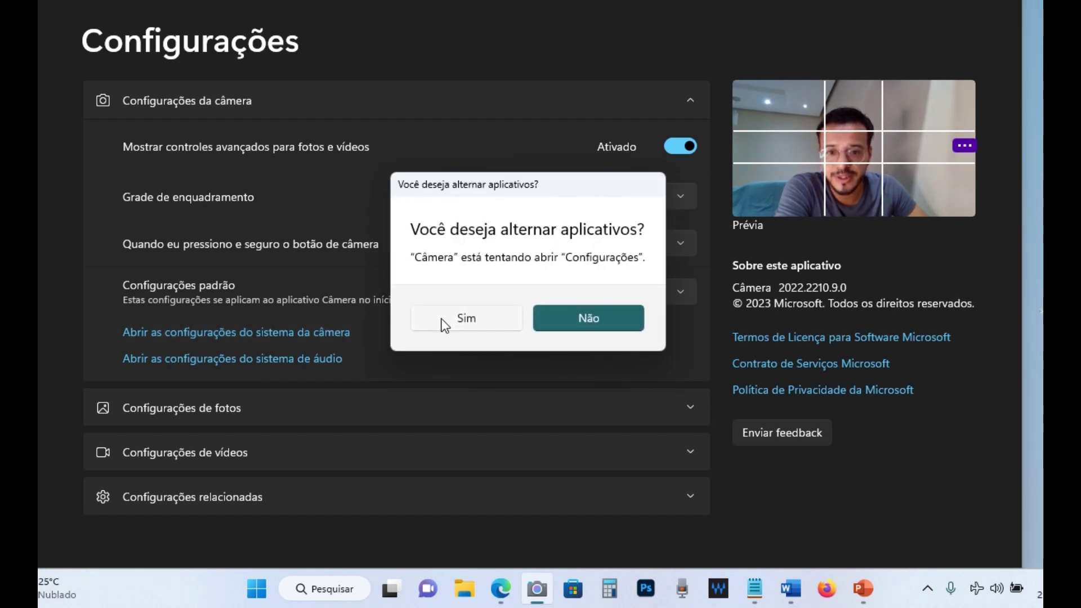
click(449, 318)
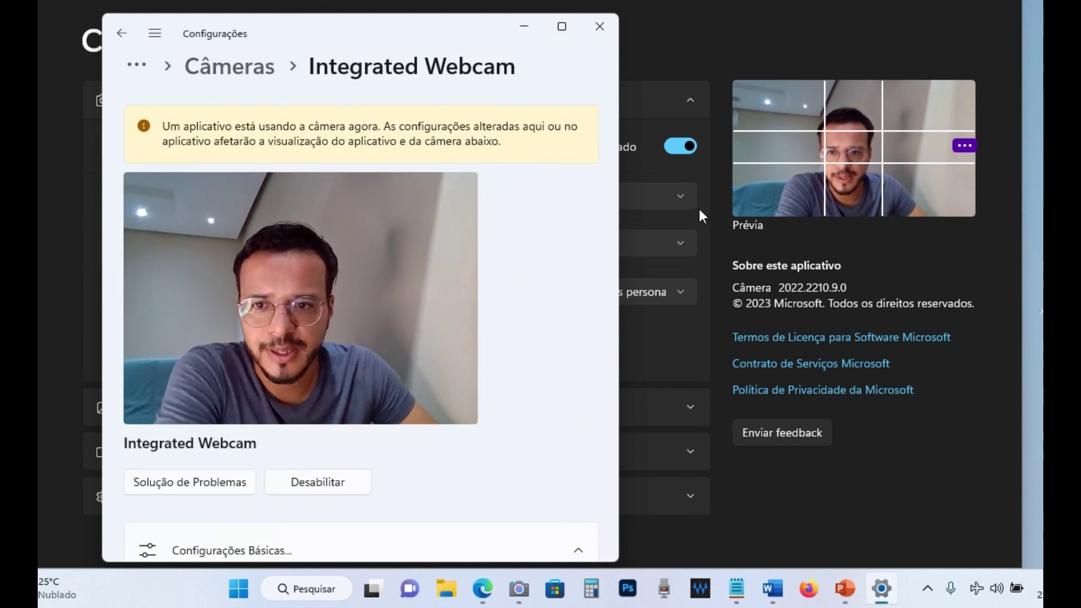
Widen the settings window and raise the webcam's brightness (Brilho) to about 90% of its range
drag(616, 238, 652, 329)
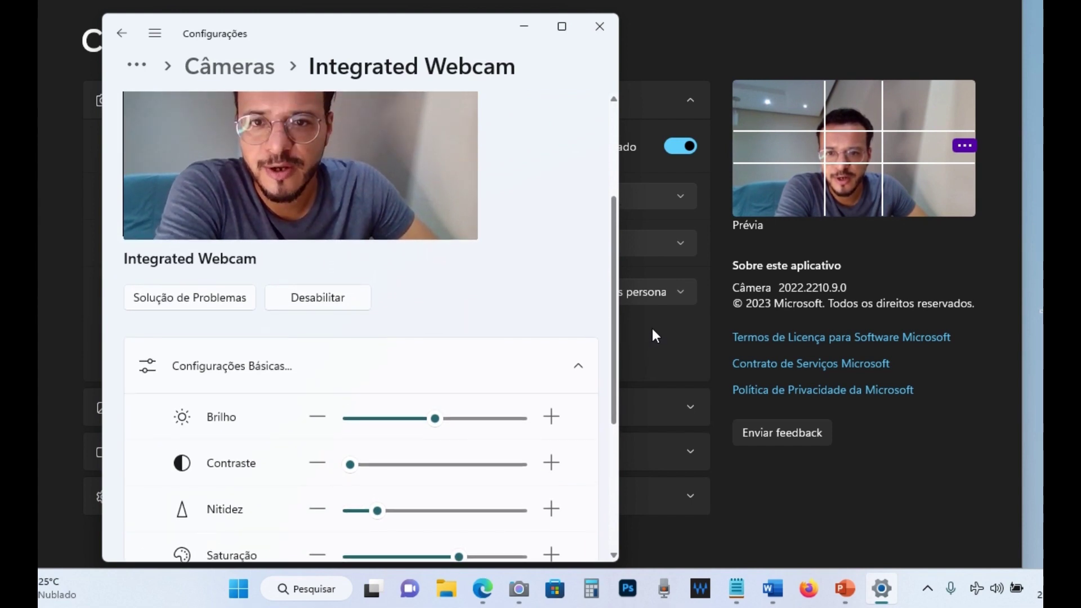
drag(619, 479, 914, 481)
mouse_move(911, 340)
mouse_down()
mouse_move(912, 300)
mouse_move(916, 336)
mouse_up()
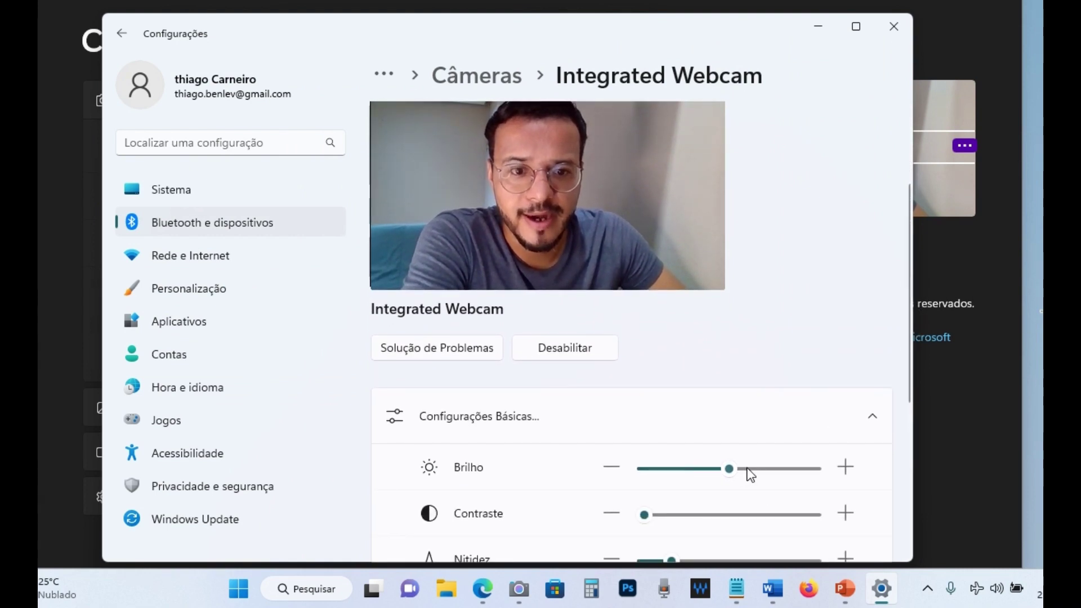
drag(741, 467, 837, 479)
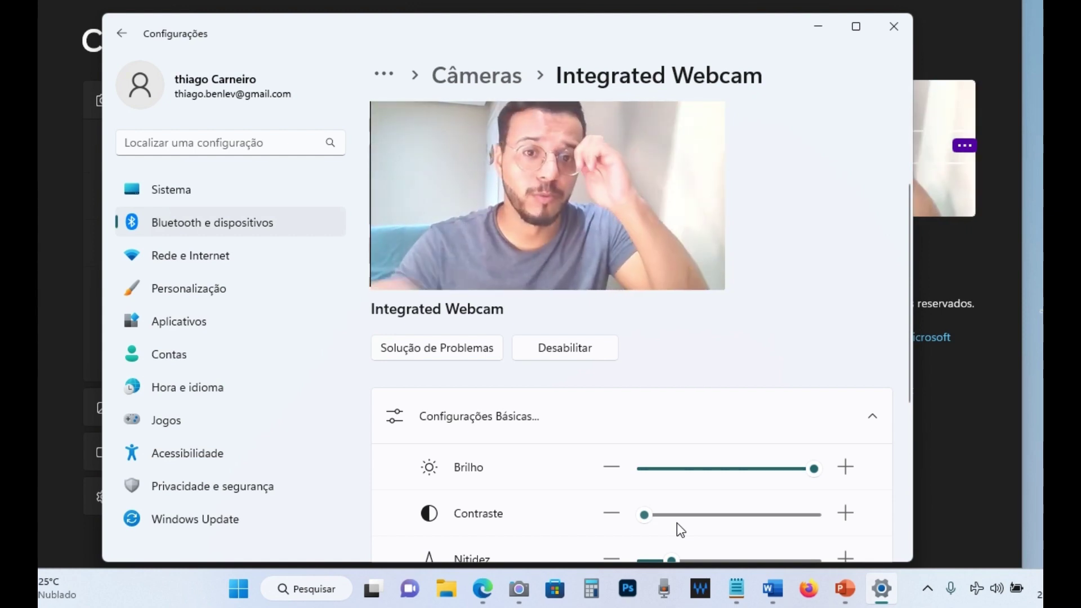
mouse_move(814, 467)
mouse_move(815, 471)
mouse_down()
mouse_move(774, 471)
mouse_move(852, 475)
mouse_move(635, 493)
mouse_move(839, 480)
mouse_move(793, 490)
mouse_move(802, 487)
mouse_up()
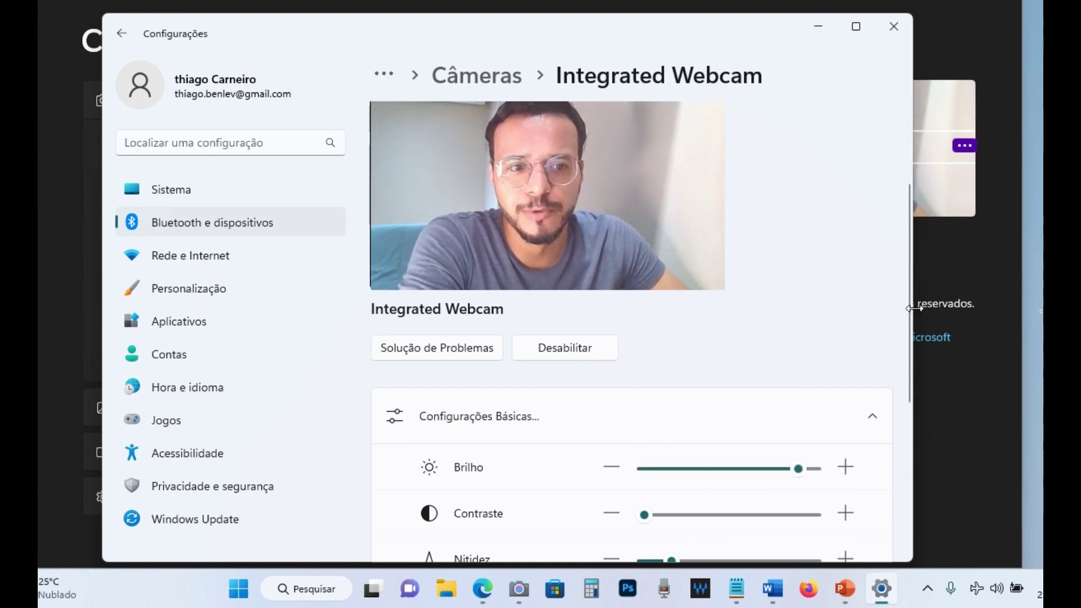
Uncover the Camera app preview, raise the contrast (Contraste) to about 15% and lower the brightness to about 85%
drag(910, 311, 910, 364)
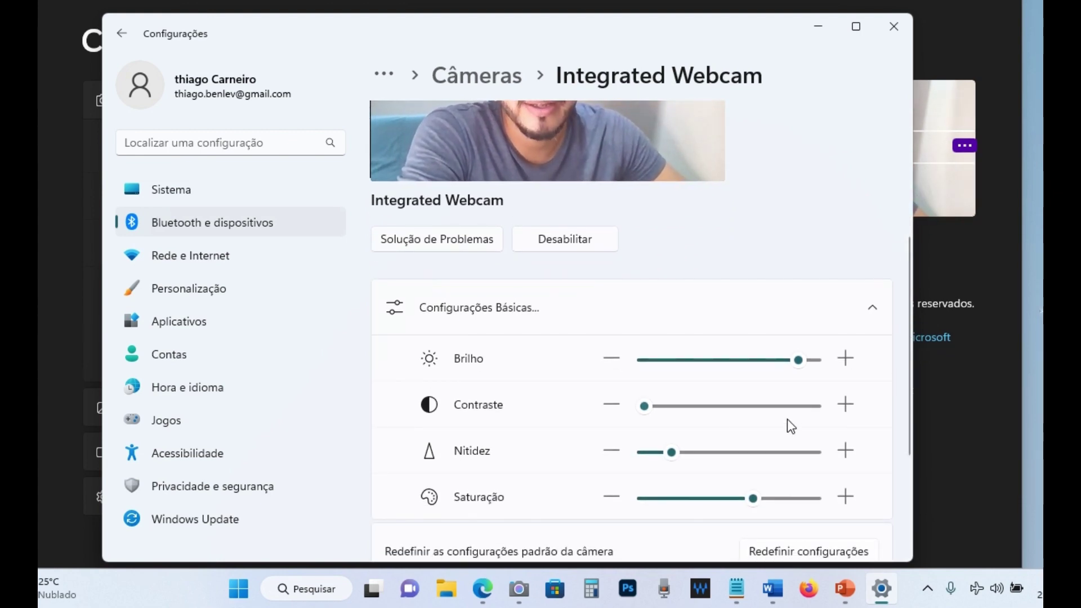
drag(714, 28, 568, 29)
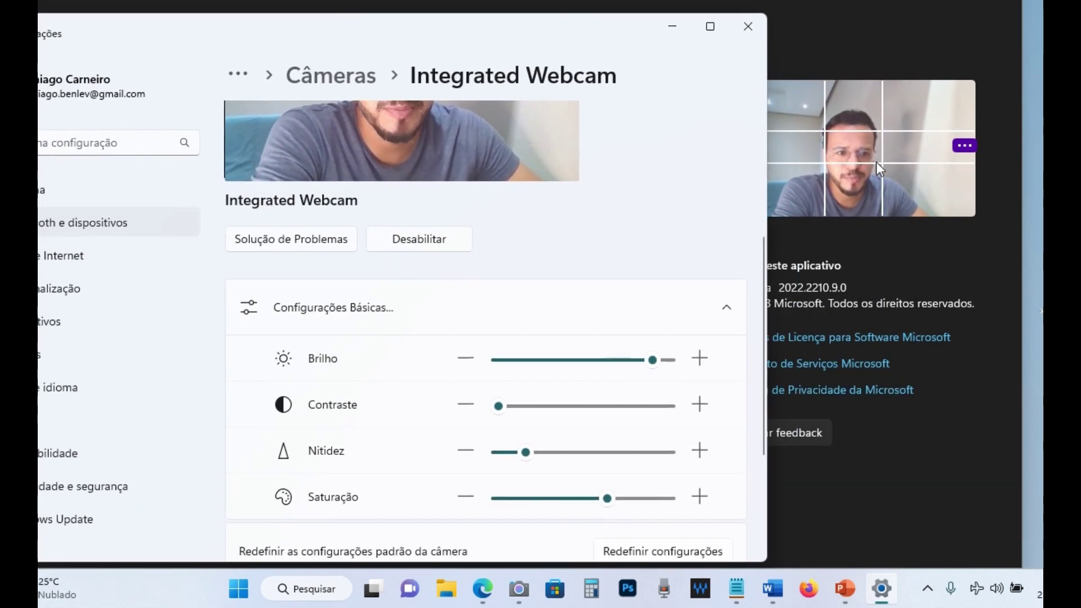
mouse_move(505, 408)
mouse_down()
mouse_move(533, 406)
mouse_move(500, 415)
mouse_move(515, 409)
mouse_up()
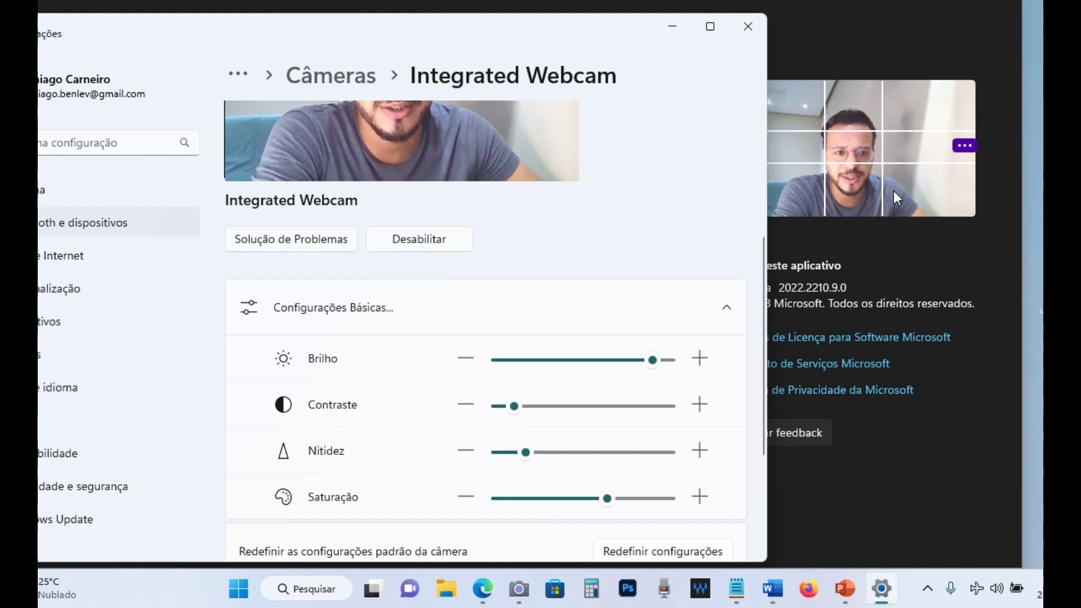
mouse_move(521, 409)
mouse_down()
mouse_move(539, 410)
mouse_move(524, 407)
mouse_up()
drag(653, 361, 646, 368)
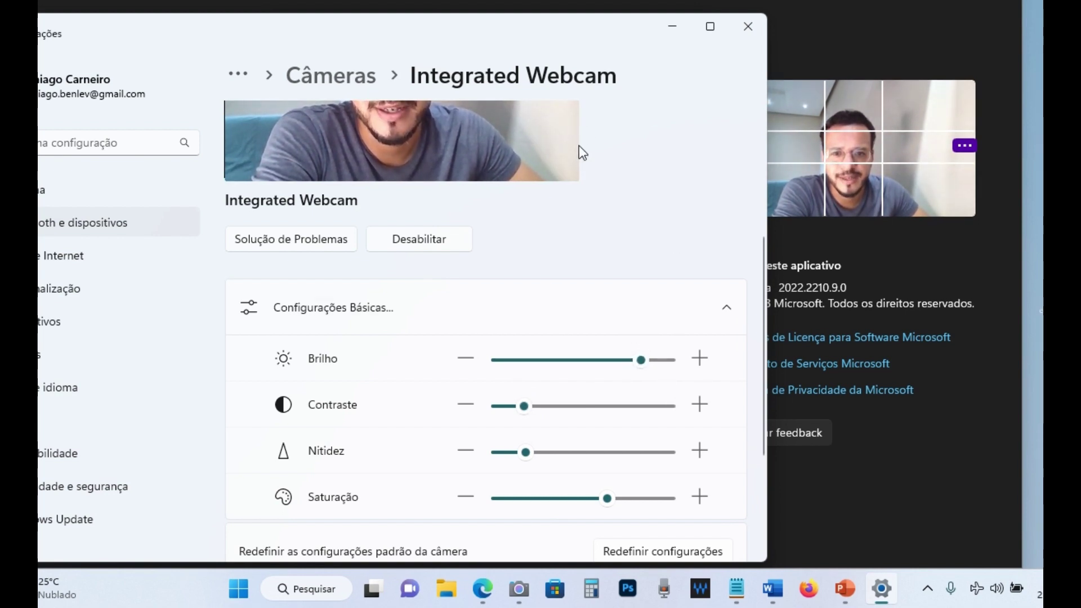
Try the sharpness (Nitidez) at 100 and at 0, comparing the effect on the webcam preview
mouse_move(764, 273)
mouse_down()
mouse_move(754, 164)
mouse_move(779, 283)
mouse_up()
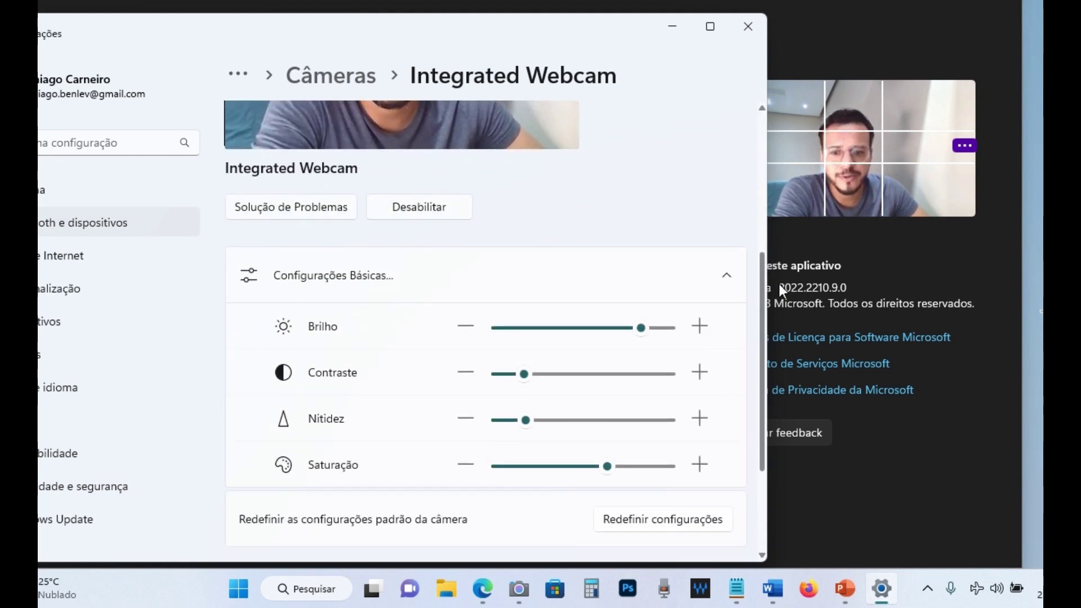
drag(525, 421, 683, 421)
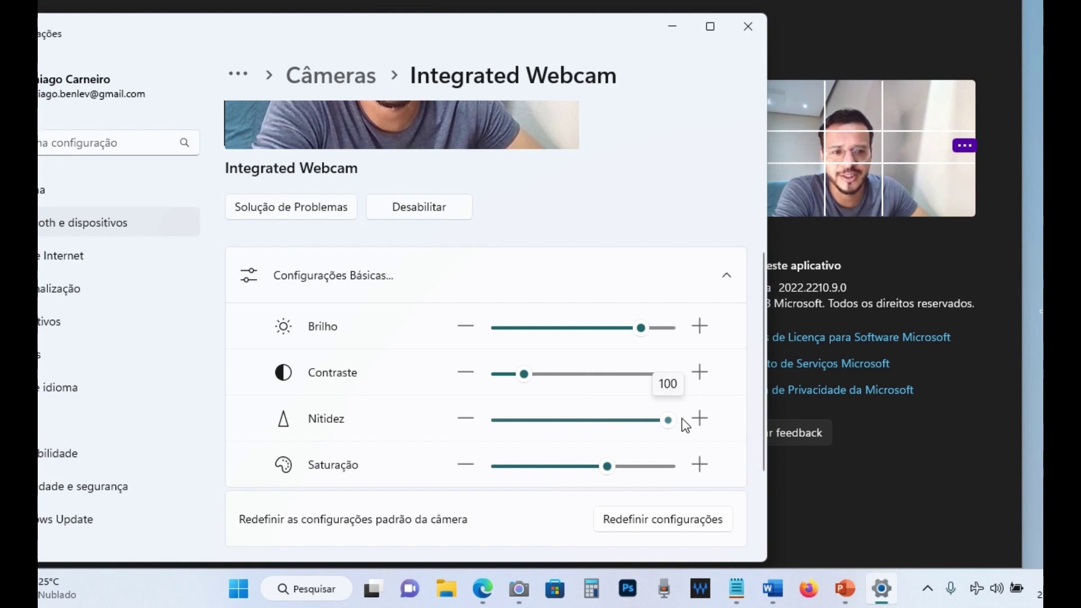
drag(759, 299, 759, 170)
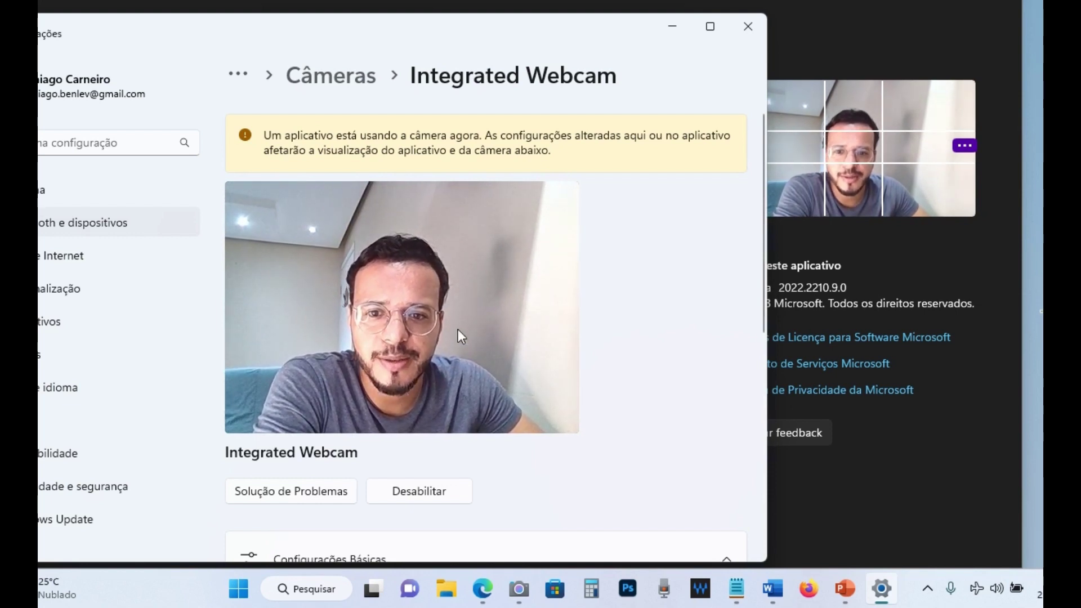
drag(766, 248, 773, 340)
scroll(710, 421, down, 2)
drag(671, 447, 447, 464)
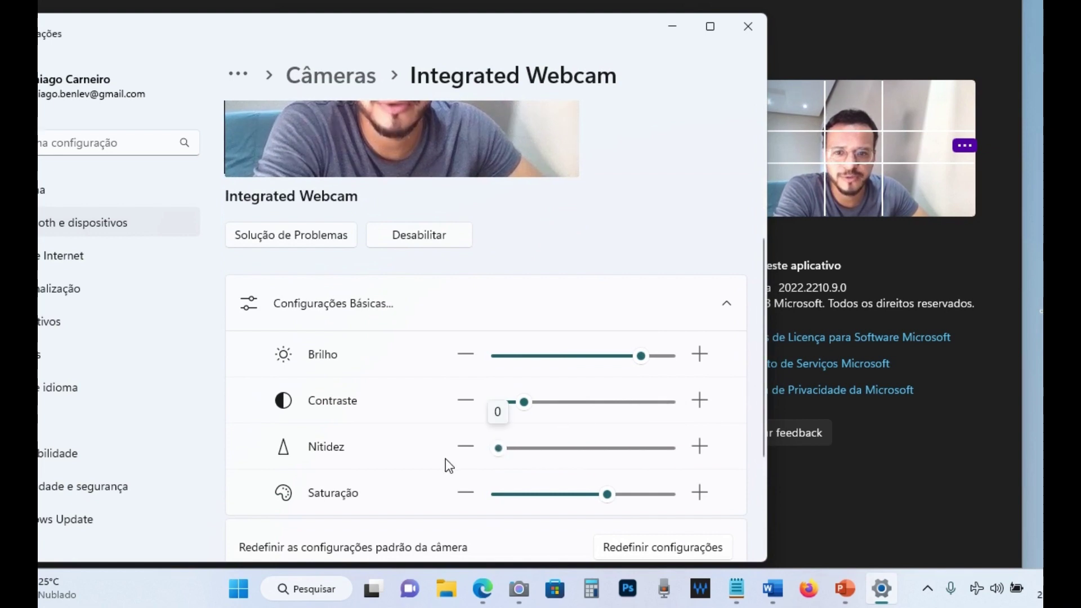
Widen the settings window, compare the sharpness extremes again and set Nitidez to about two-thirds of its range
drag(765, 386, 768, 334)
drag(767, 538, 958, 517)
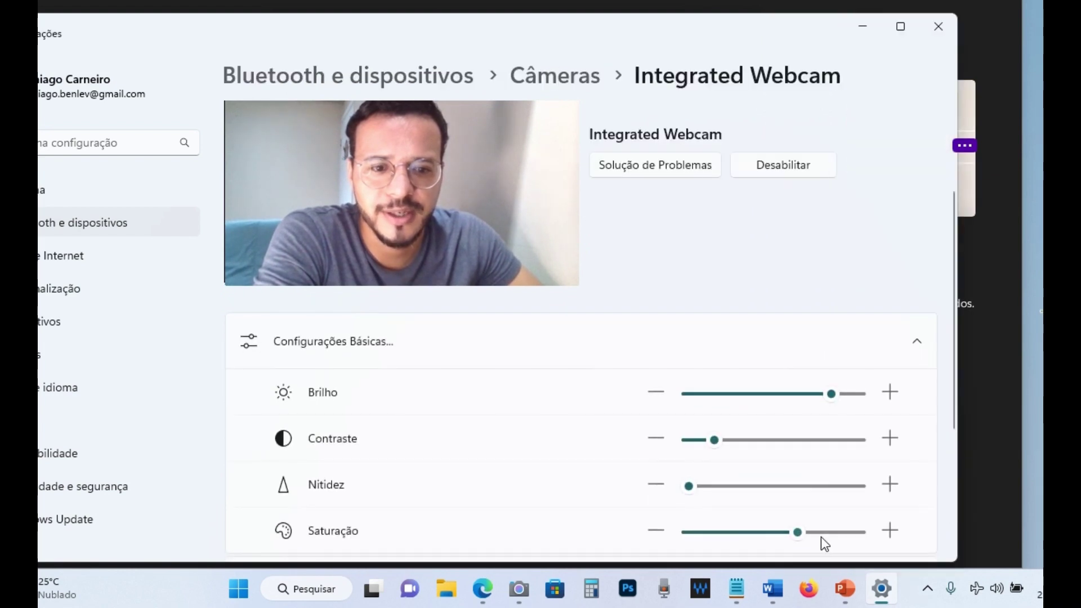
drag(698, 486, 481, 485)
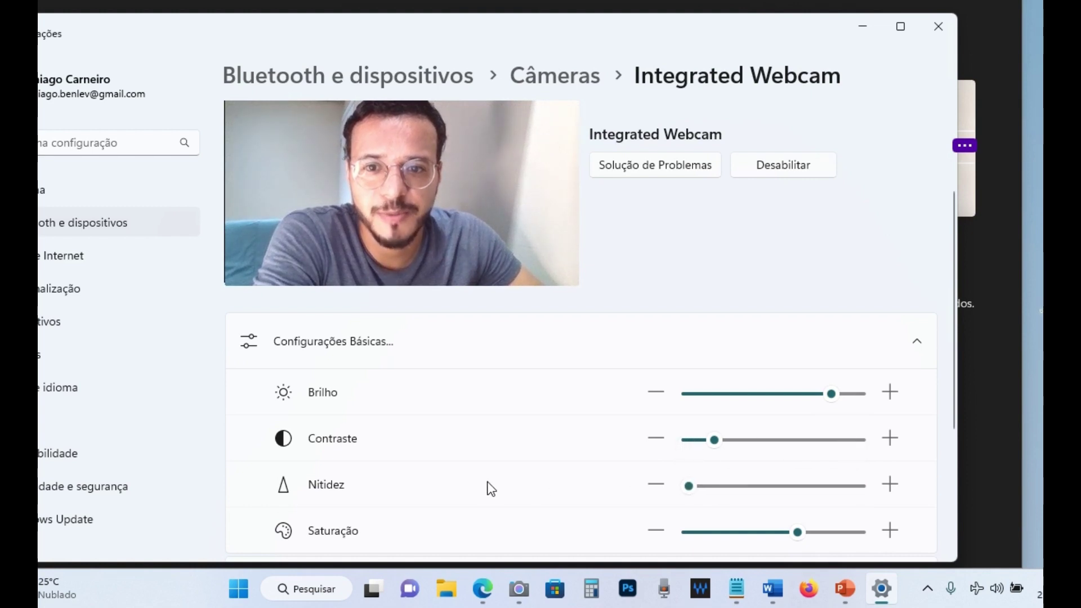
drag(694, 489, 910, 487)
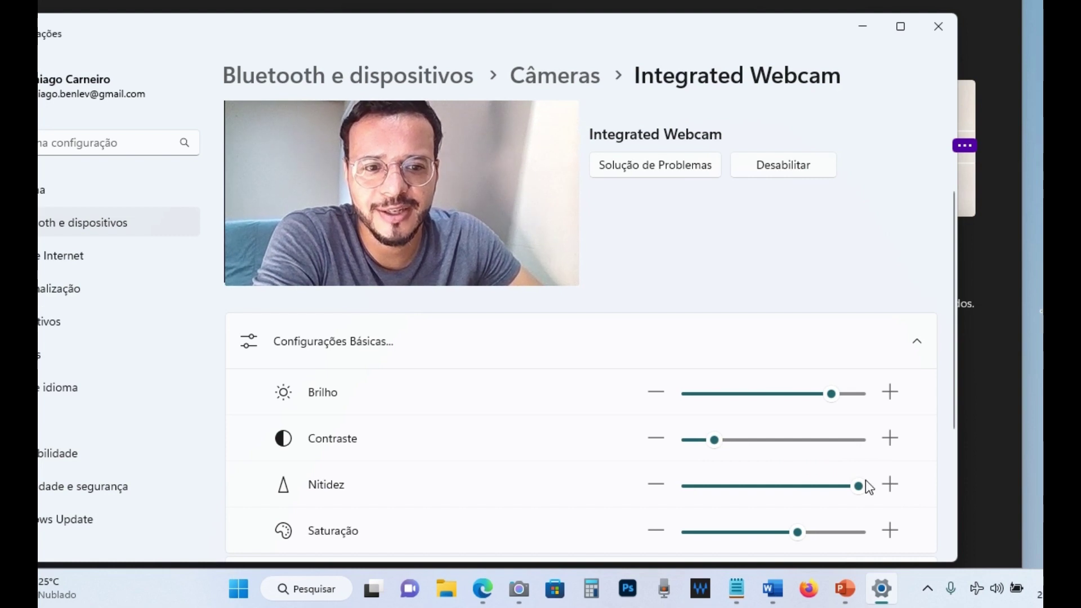
drag(818, 496, 800, 493)
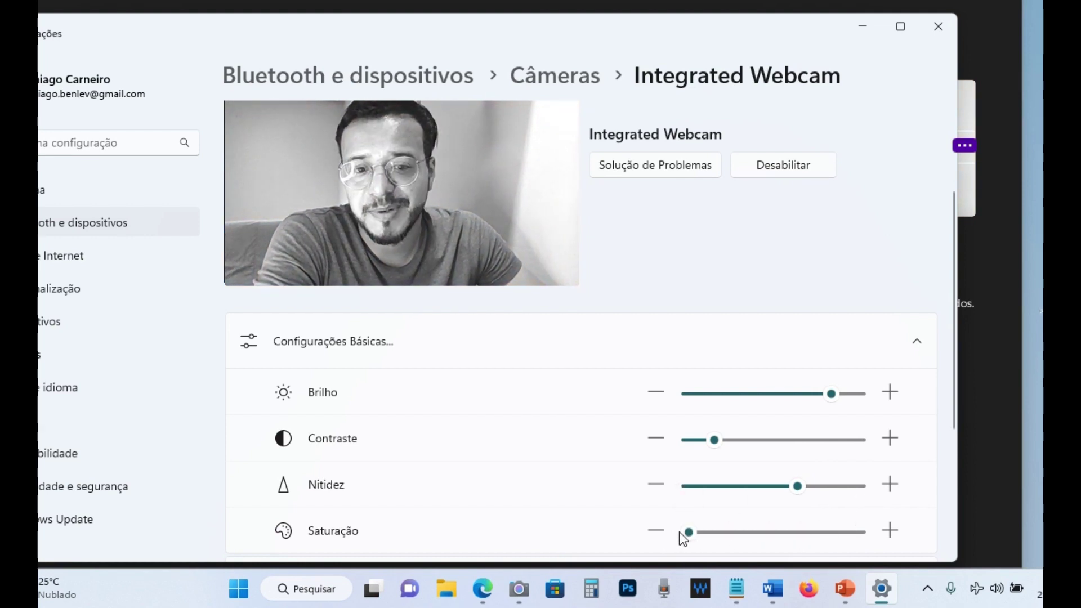
Set the webcam's colour saturation (Saturação) to slightly under three-quarters of its range
drag(699, 535, 800, 538)
drag(808, 528, 817, 522)
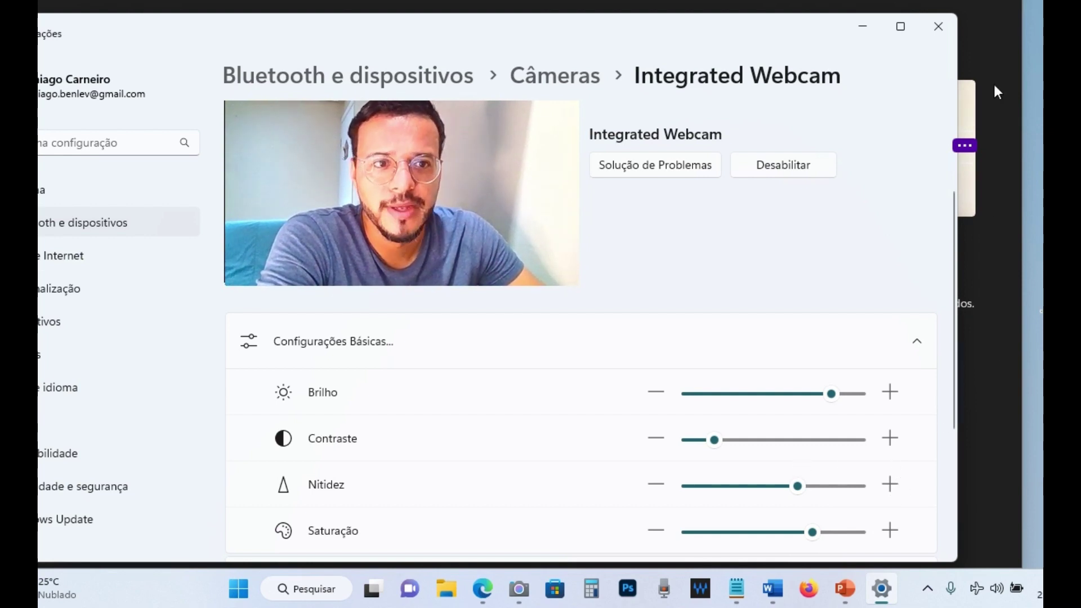
drag(965, 145, 976, 239)
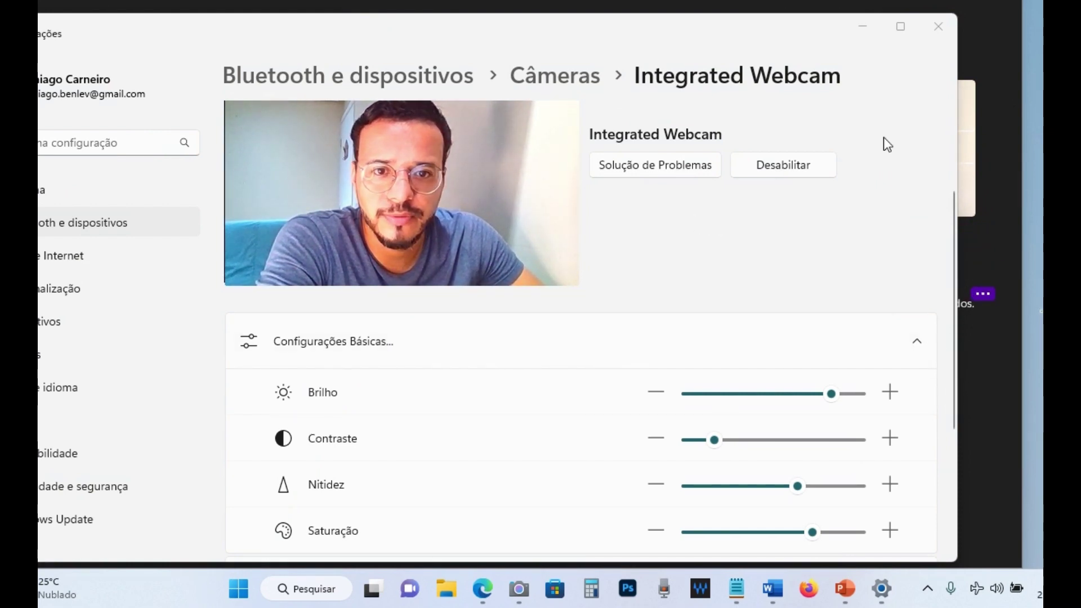
Review the adjusted sliders and webcam preview in a maximized window, and go back to the Câmeras page in the restored window
click(900, 26)
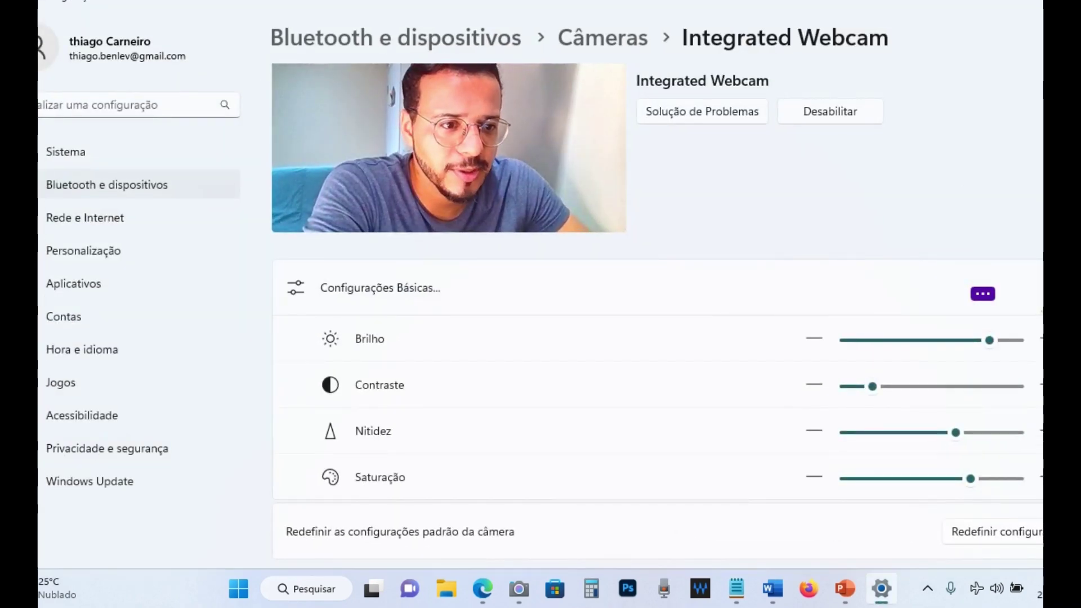
scroll(657, 311, down, 3)
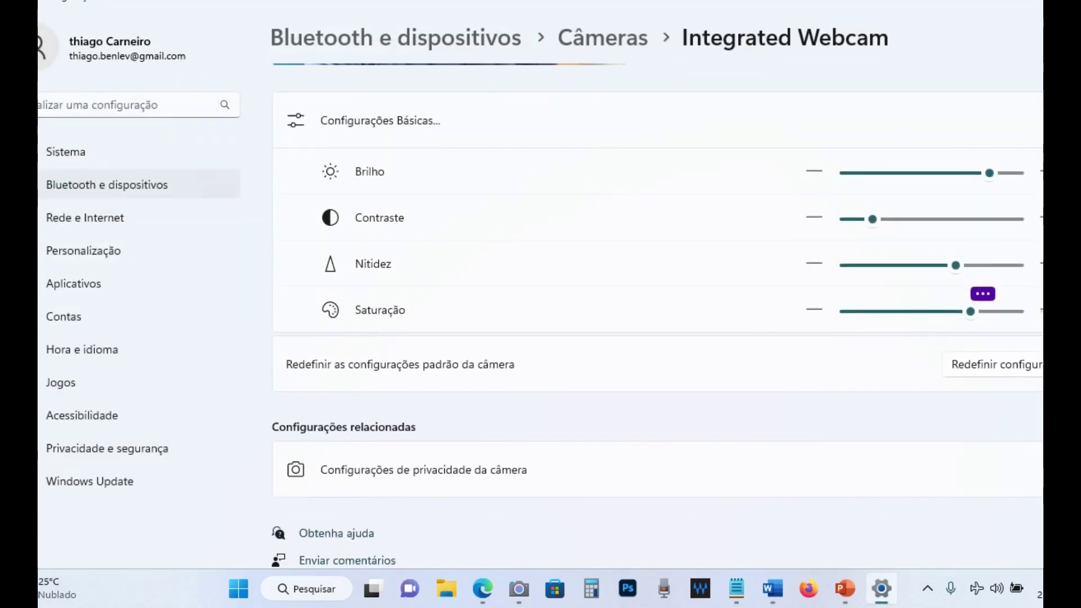
scroll(657, 311, up, 5)
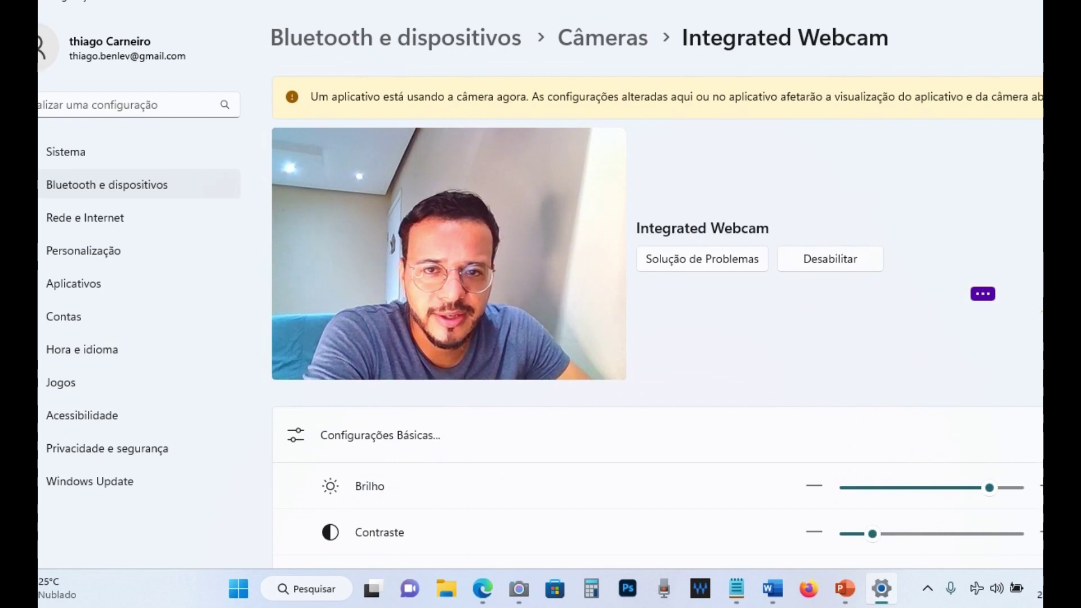
key(super+Down)
drag(437, 28, 522, 18)
click(60, 22)
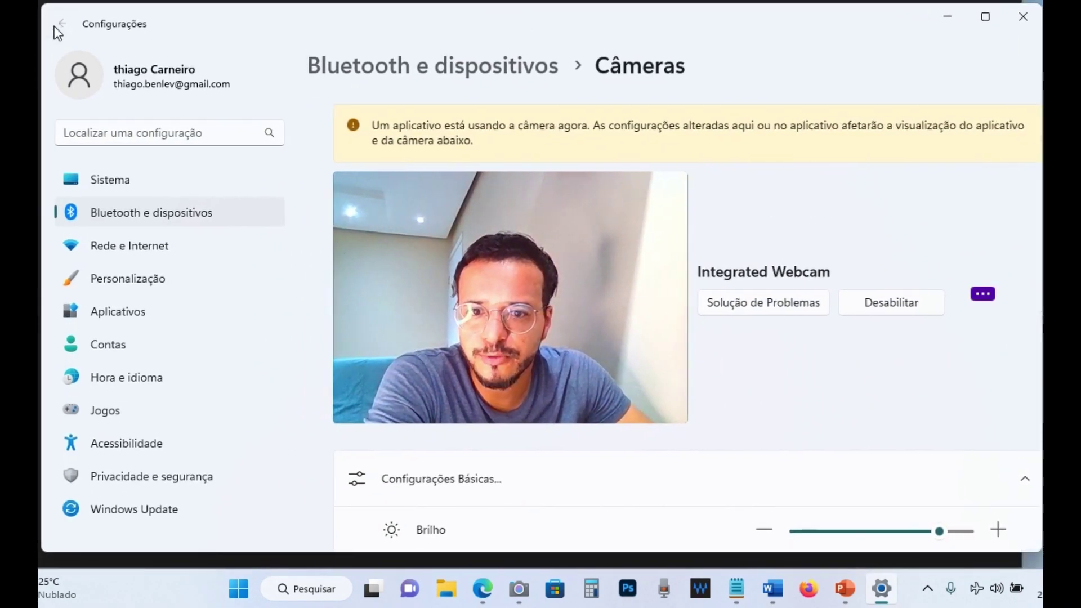